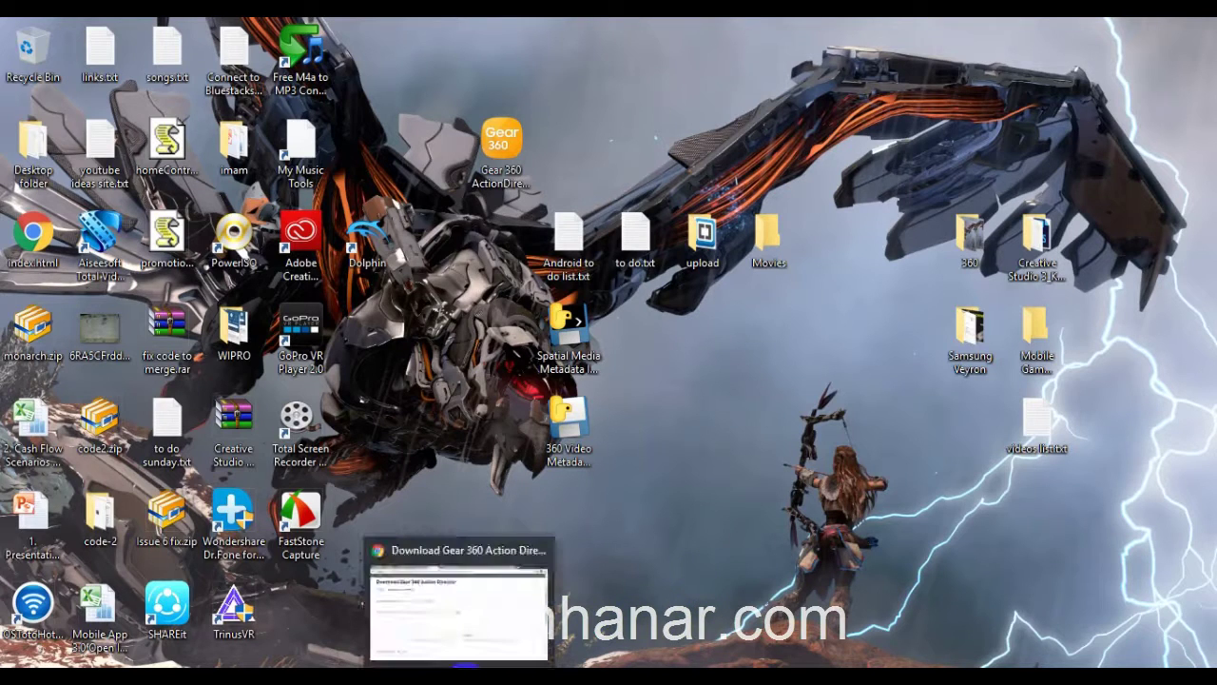
Return to the Gear 360 download page and download the Samsung Gear 360 Action Director zip
click(463, 665)
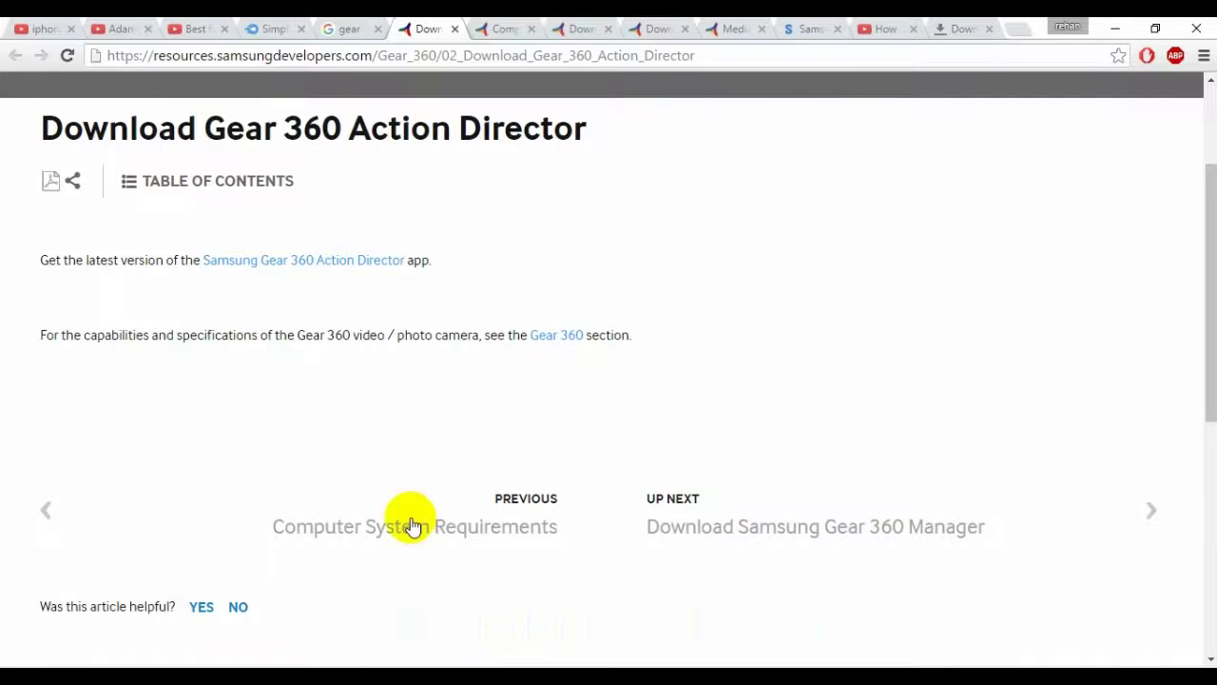
click(365, 61)
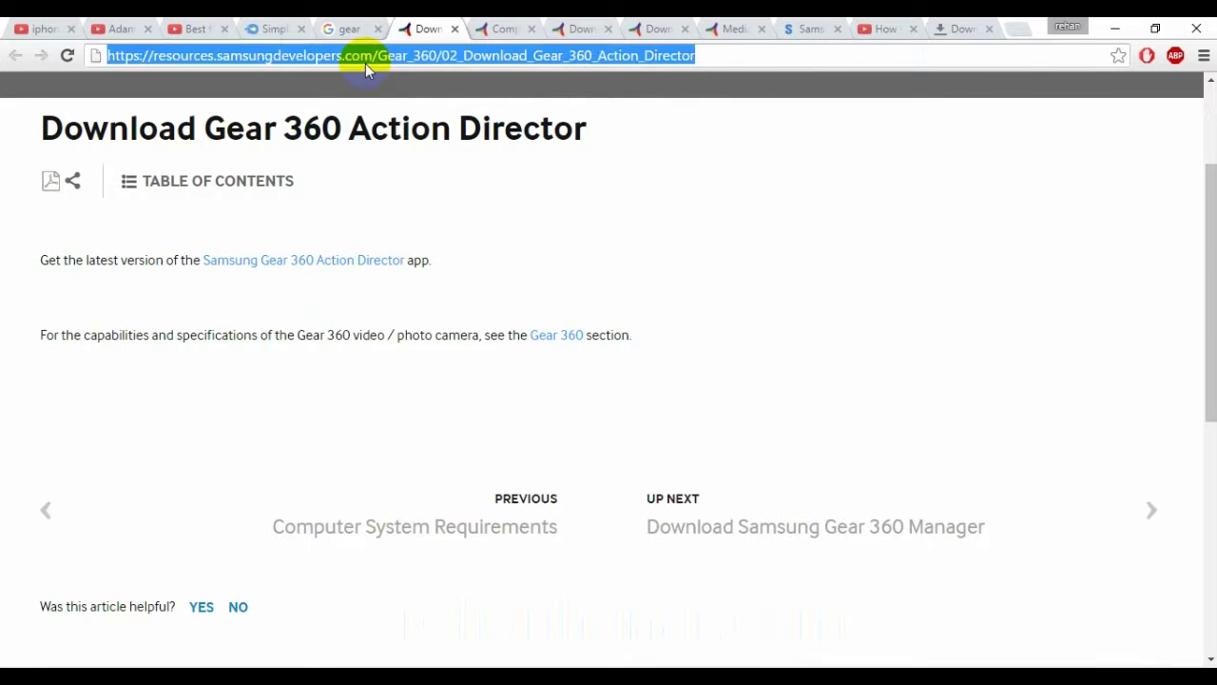
click(527, 274)
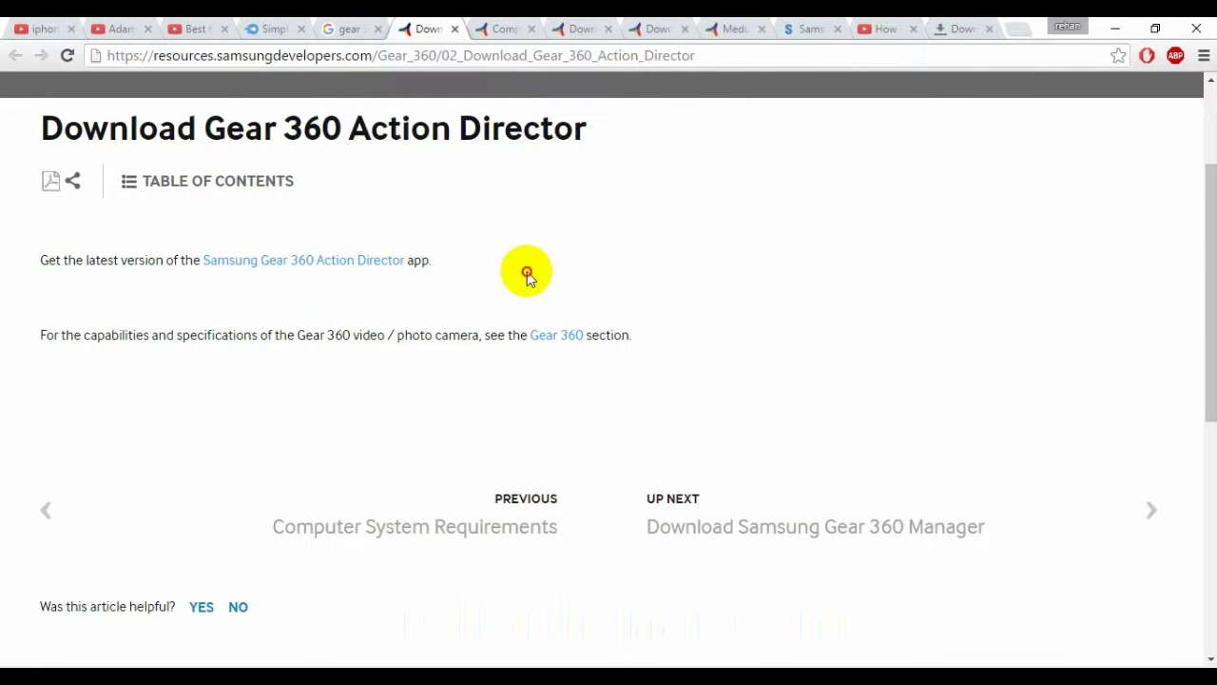
click(354, 259)
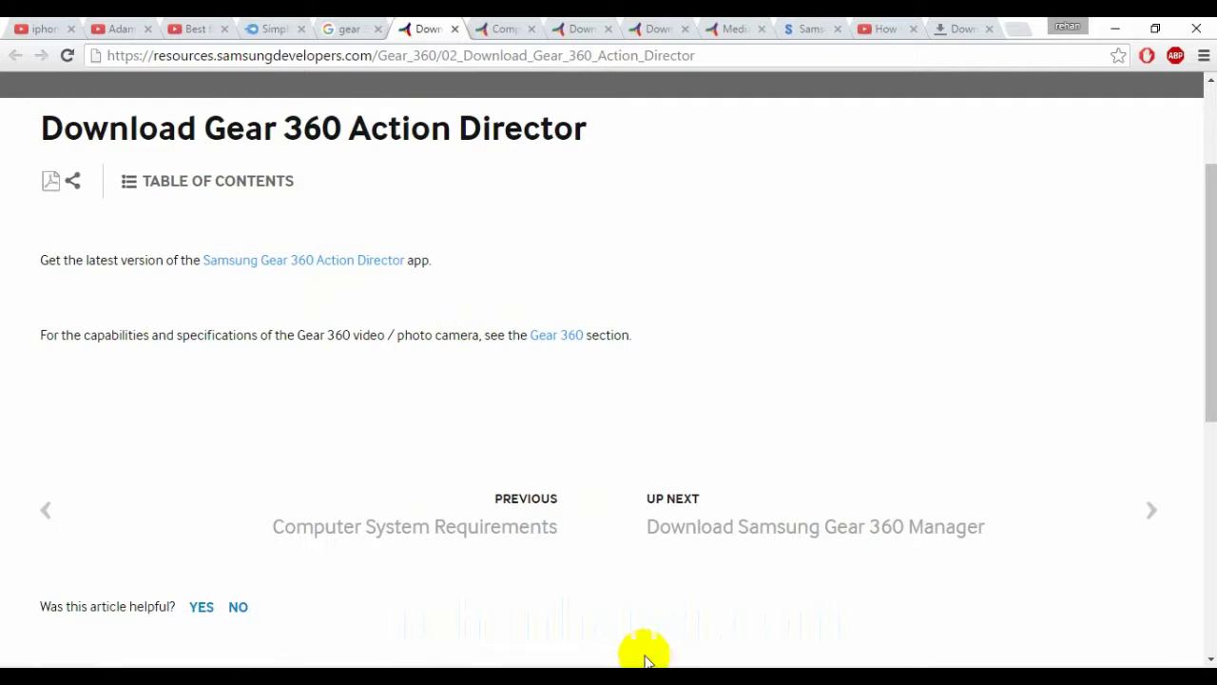
click(683, 669)
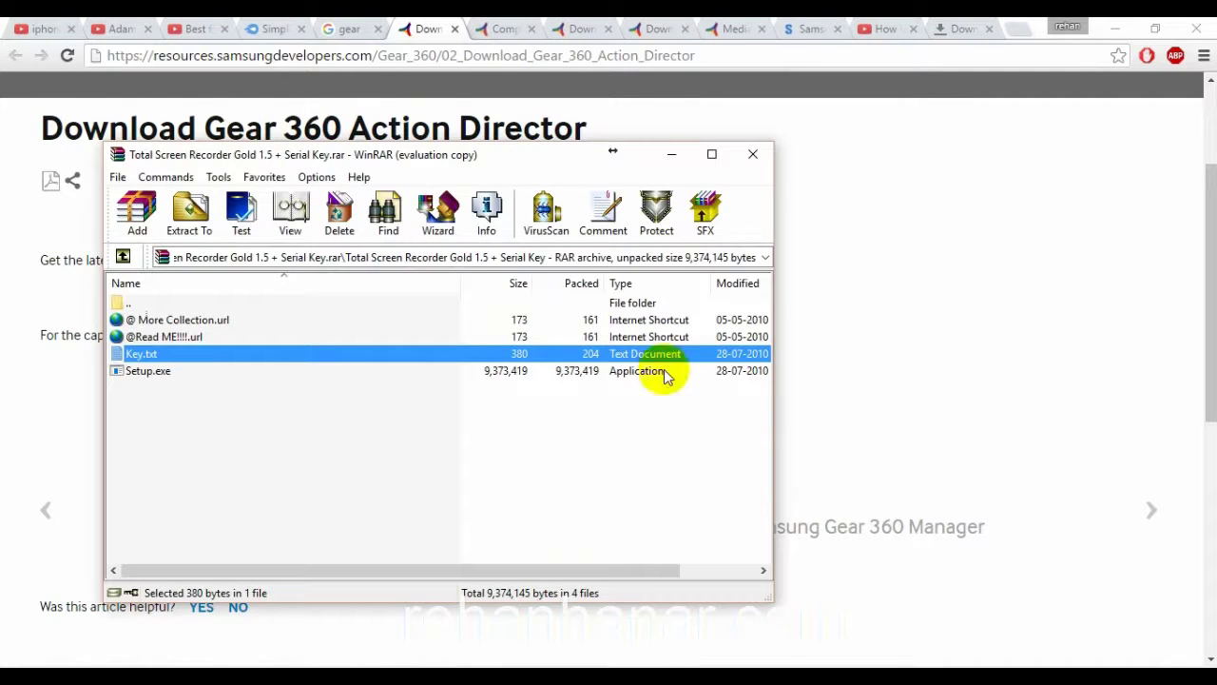
Close the WinRAR window and drag the Gear 360 ActionDirector installer out of the zip
click(752, 153)
click(301, 523)
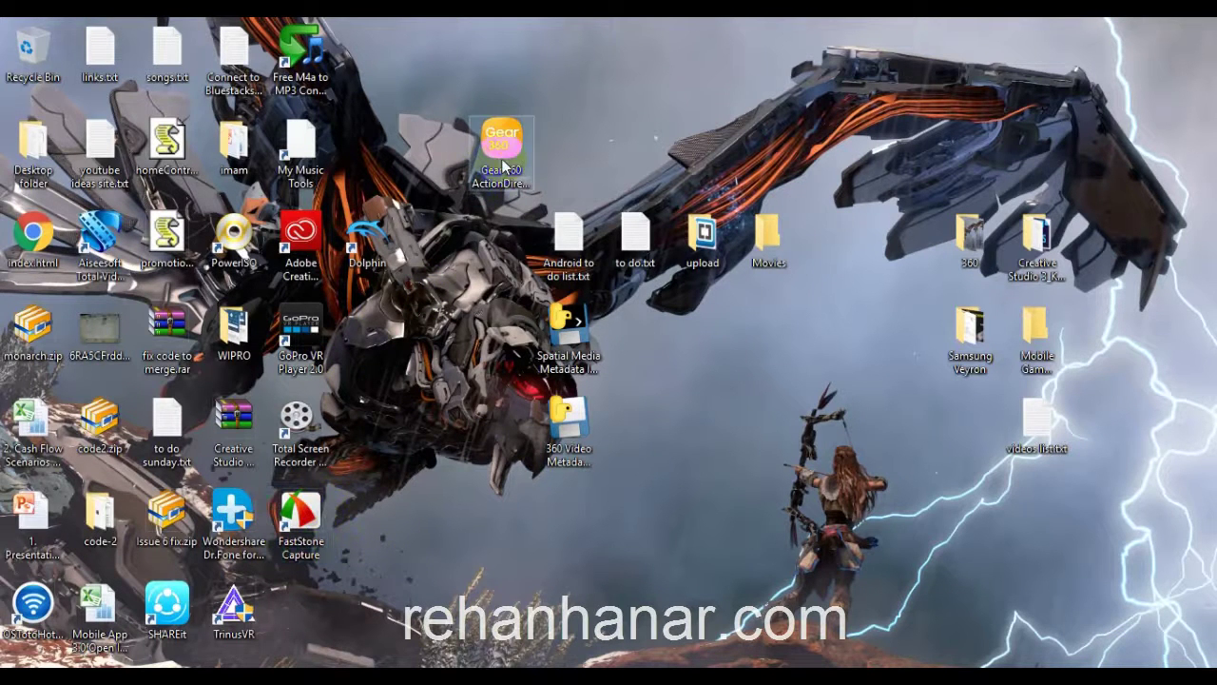
click(528, 119)
drag(493, 188, 761, 375)
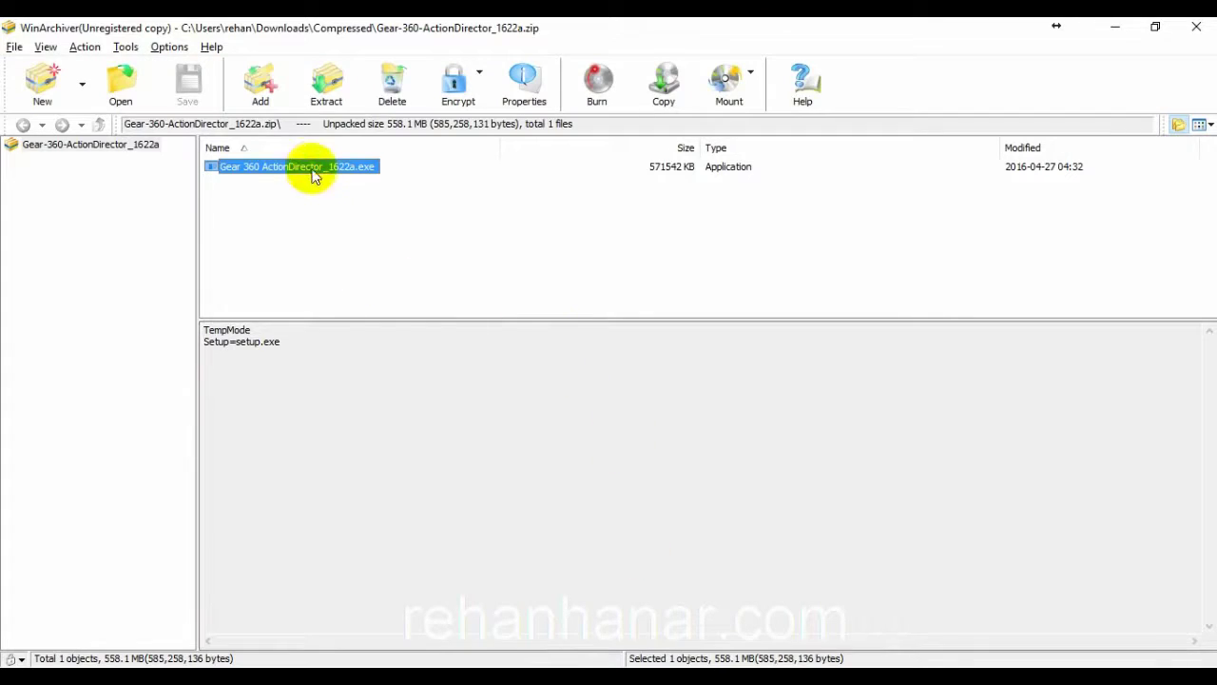
Move the Gear 360 ActionDirector installer onto the desktop and launch it
right_click(312, 169)
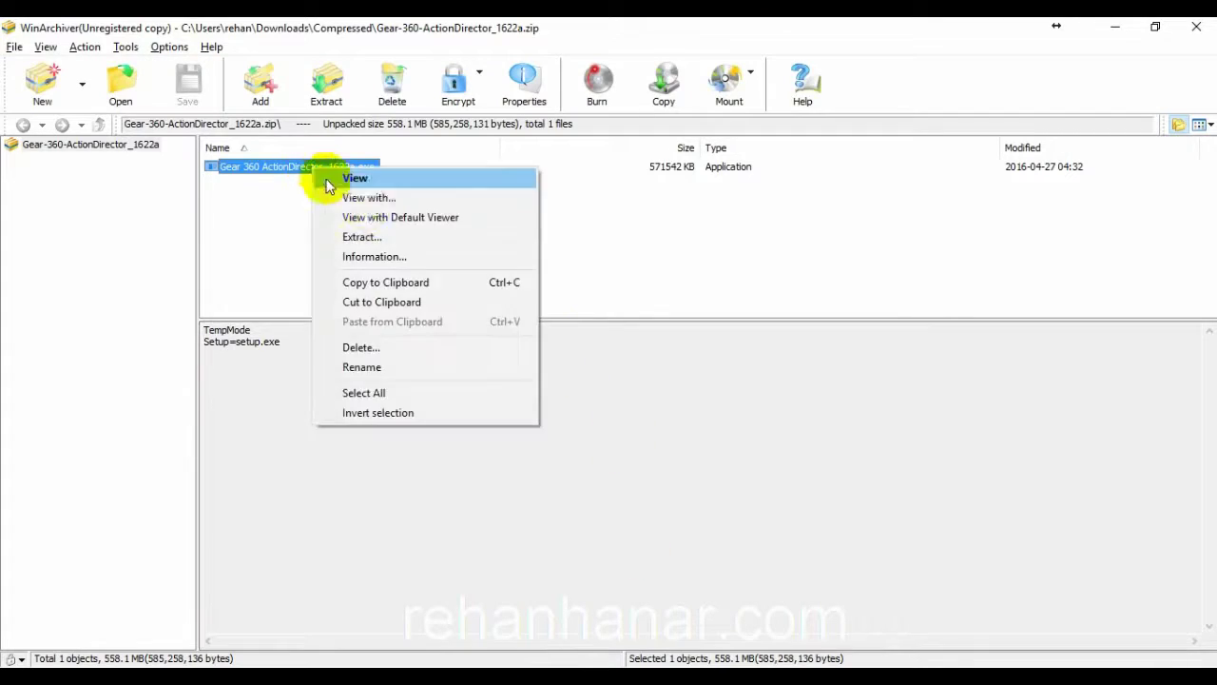
click(851, 34)
click(1115, 27)
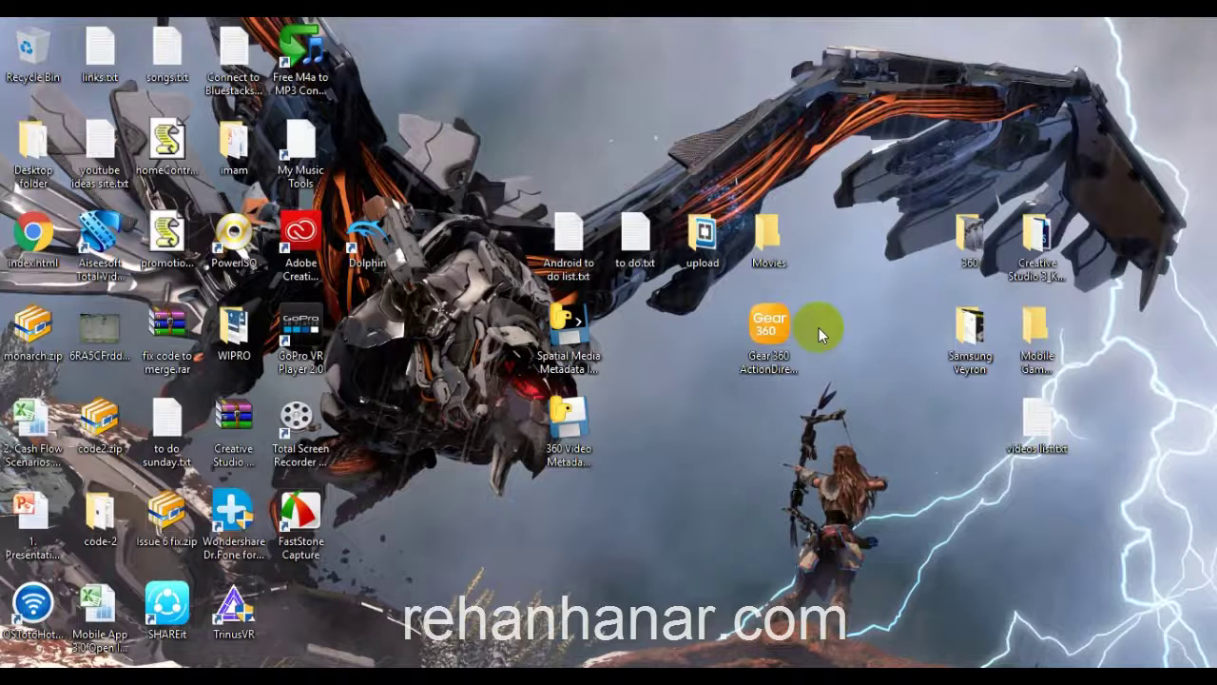
drag(771, 331, 414, 476)
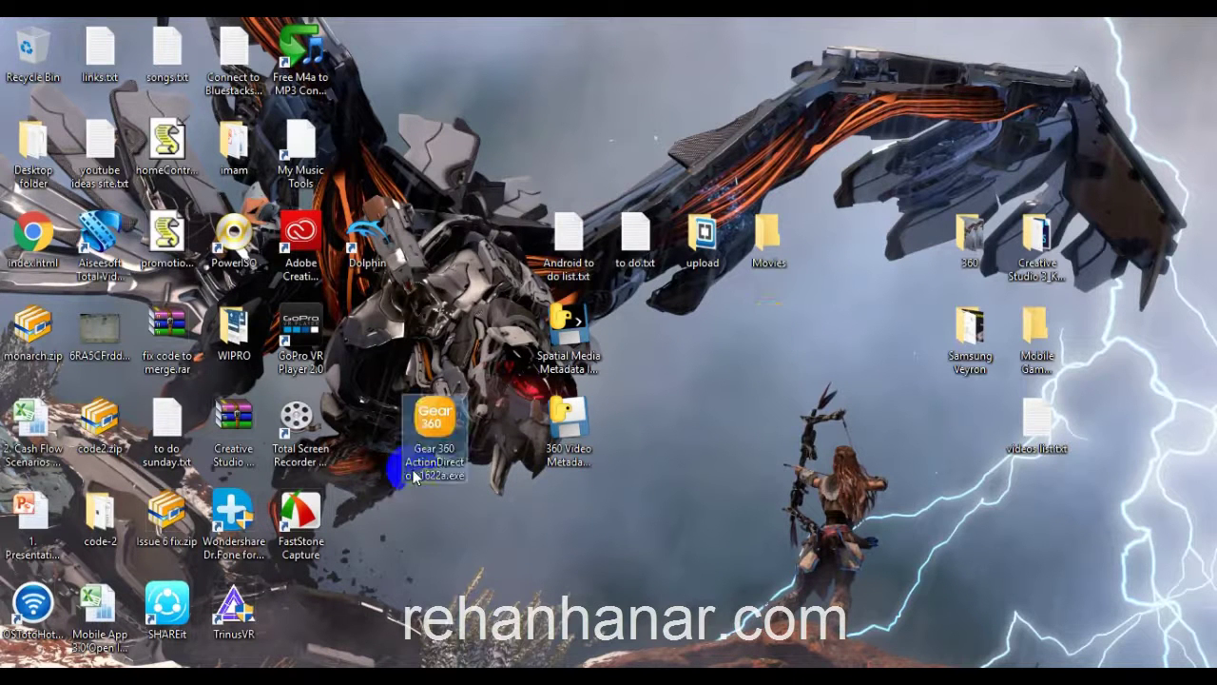
double_click(439, 423)
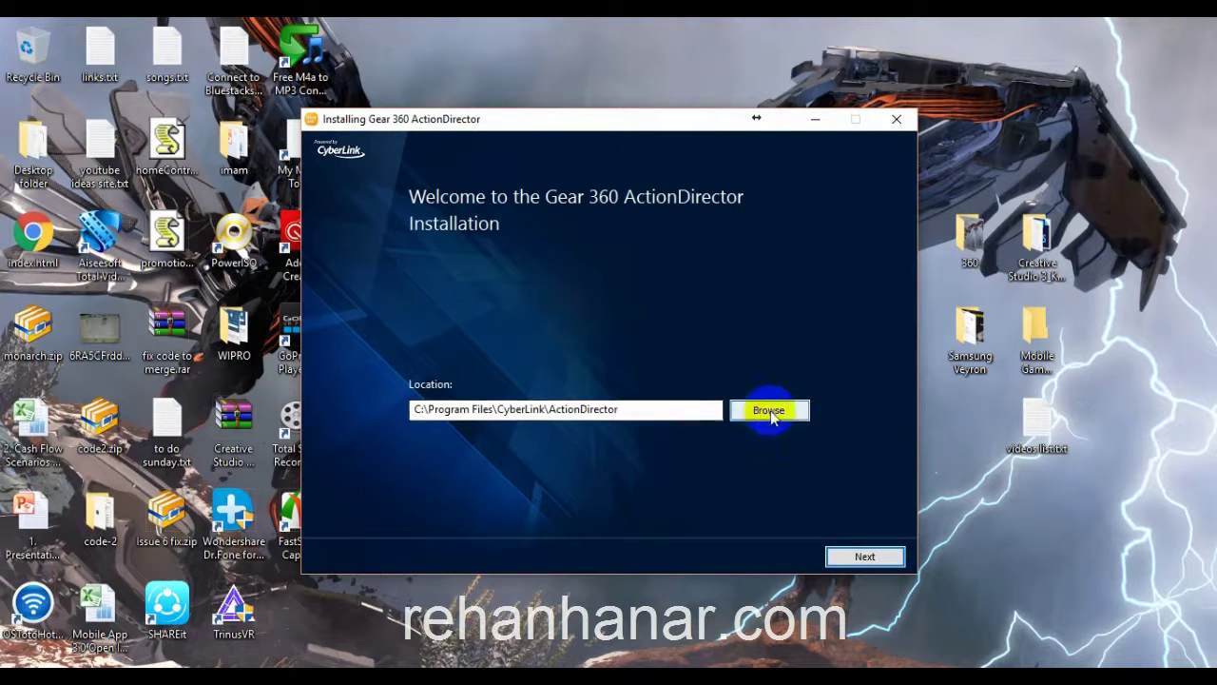
Keep the default install location, read through the EULA and accept it
drag(694, 410, 380, 423)
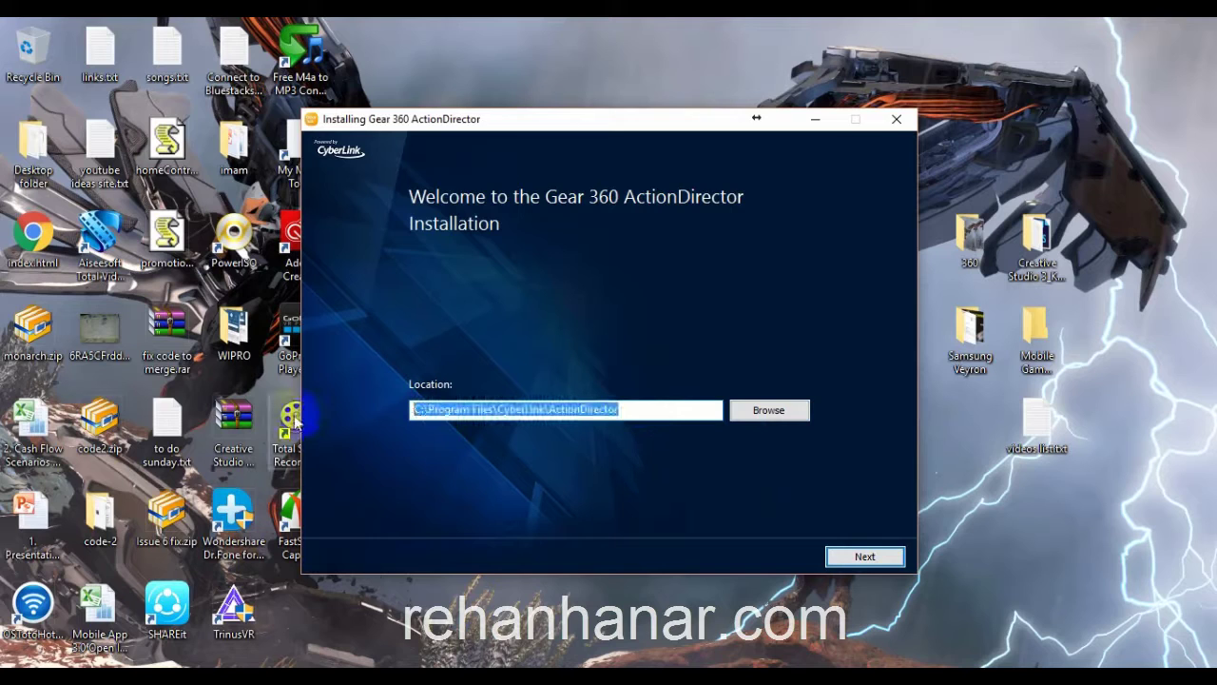
click(892, 557)
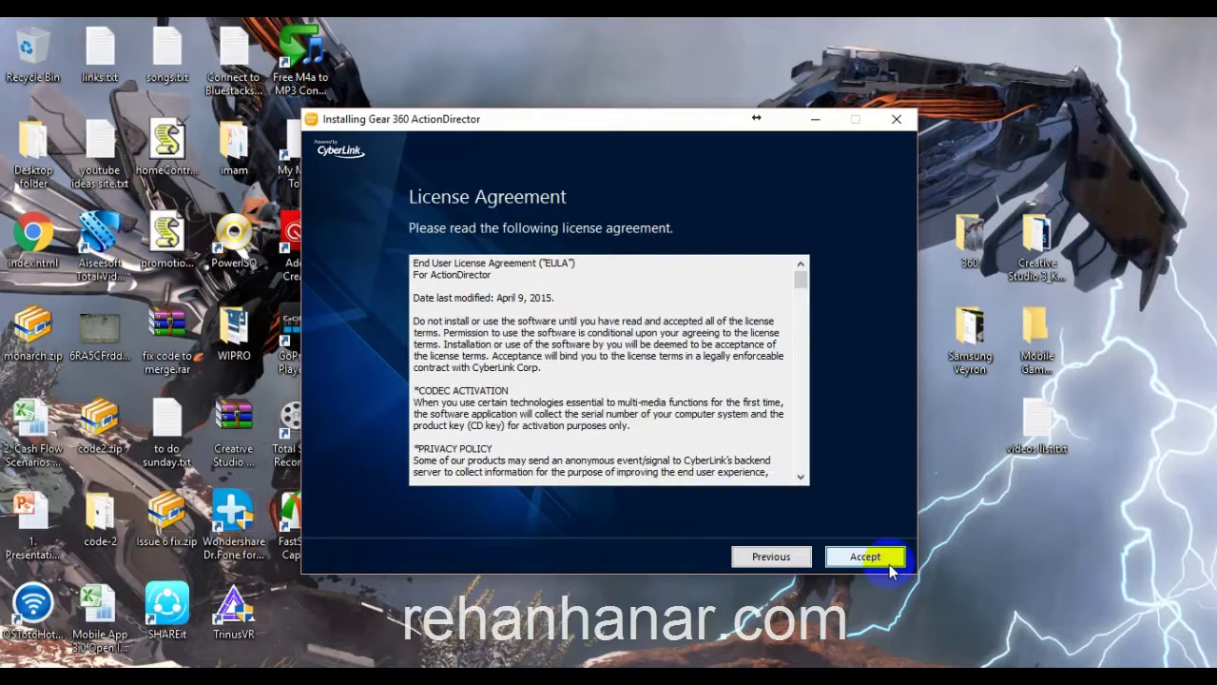
scroll(687, 427, down, 6)
scroll(691, 430, down, 7)
scroll(692, 433, down, 7)
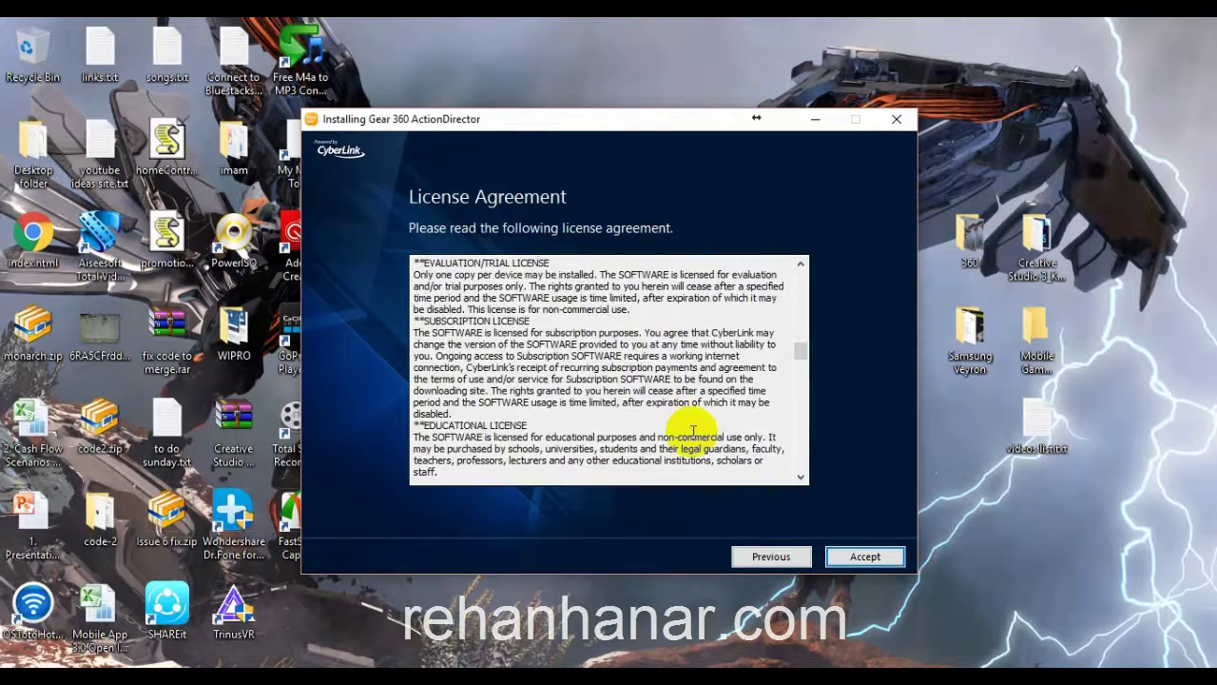
scroll(693, 432, down, 5)
scroll(692, 433, down, 5)
scroll(695, 432, down, 5)
scroll(697, 433, down, 5)
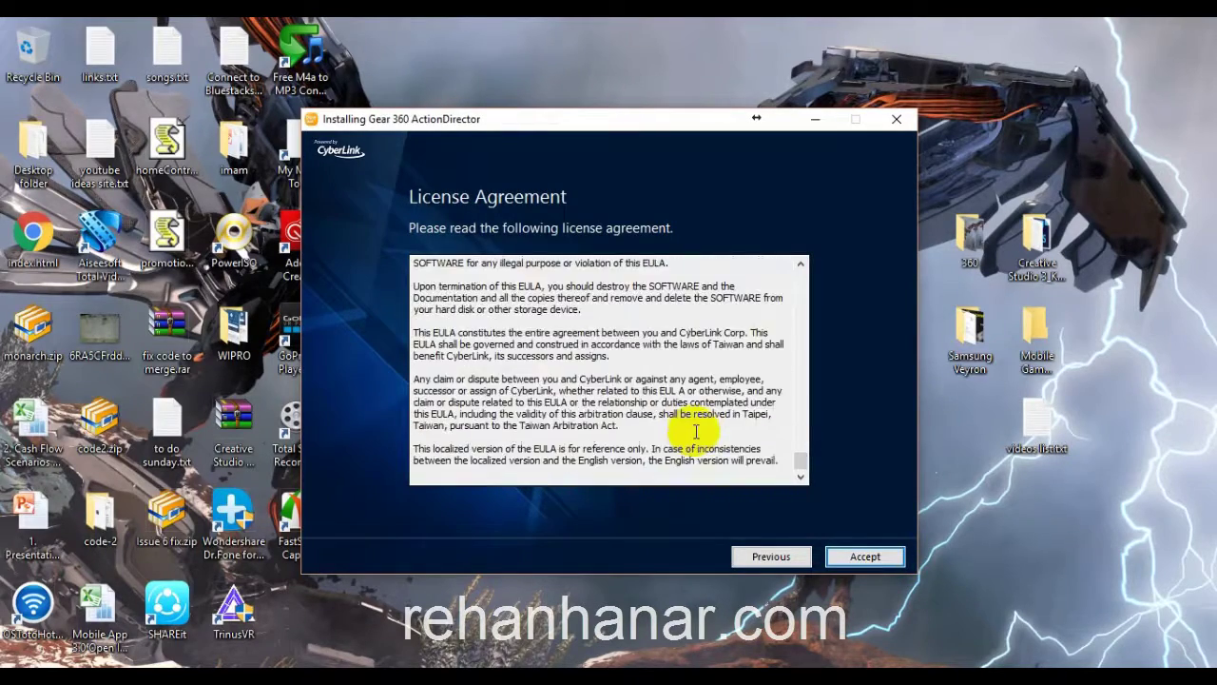
click(865, 556)
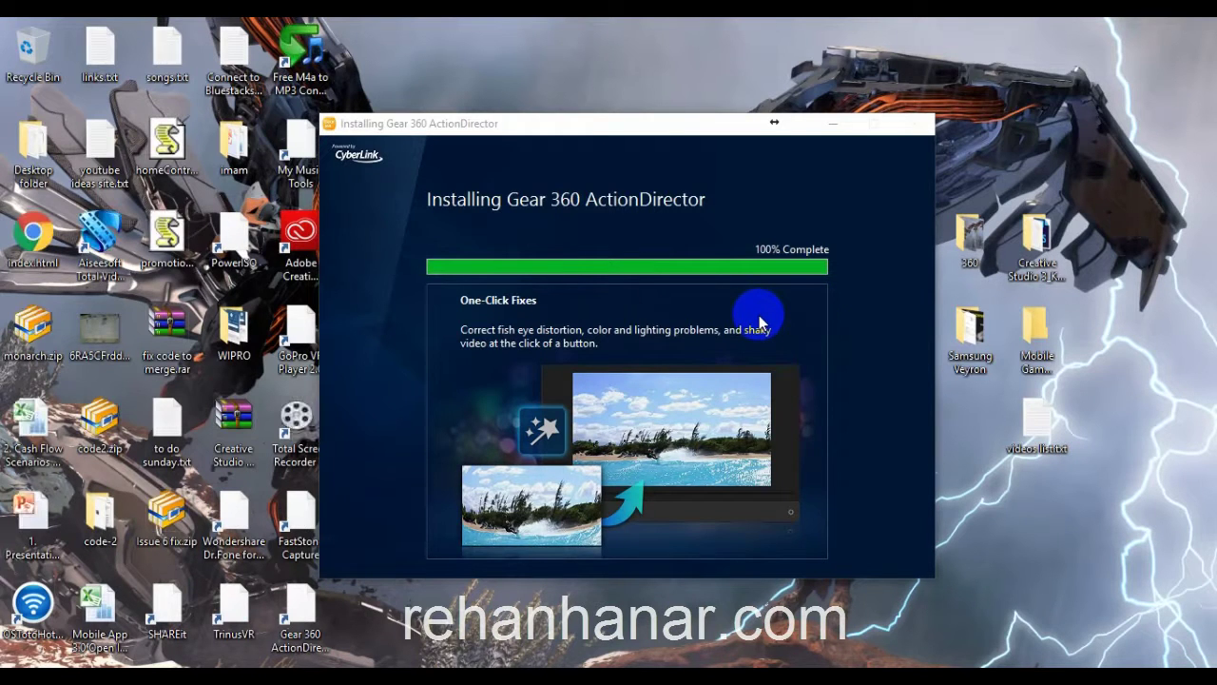
Launch Gear 360 ActionDirector from the Installation Complete screen
click(677, 507)
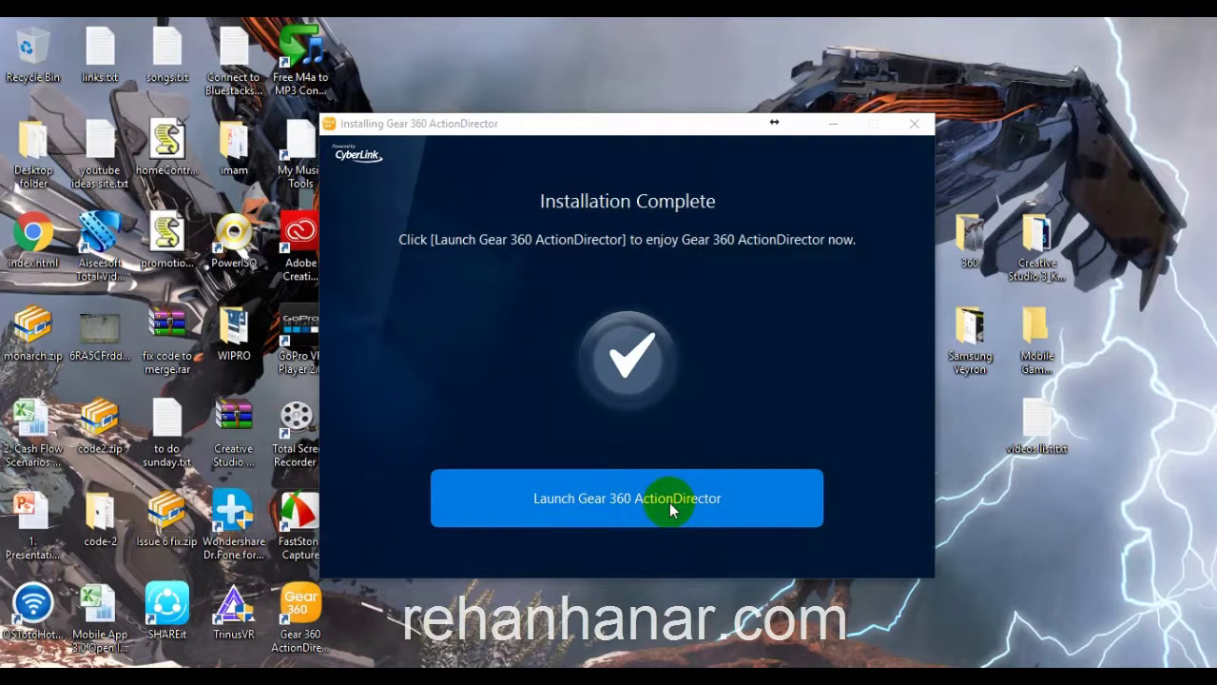
Start Gear 360 ActionDirector to its 360 VR / HD Video welcome screen, then return to the download page
click(704, 502)
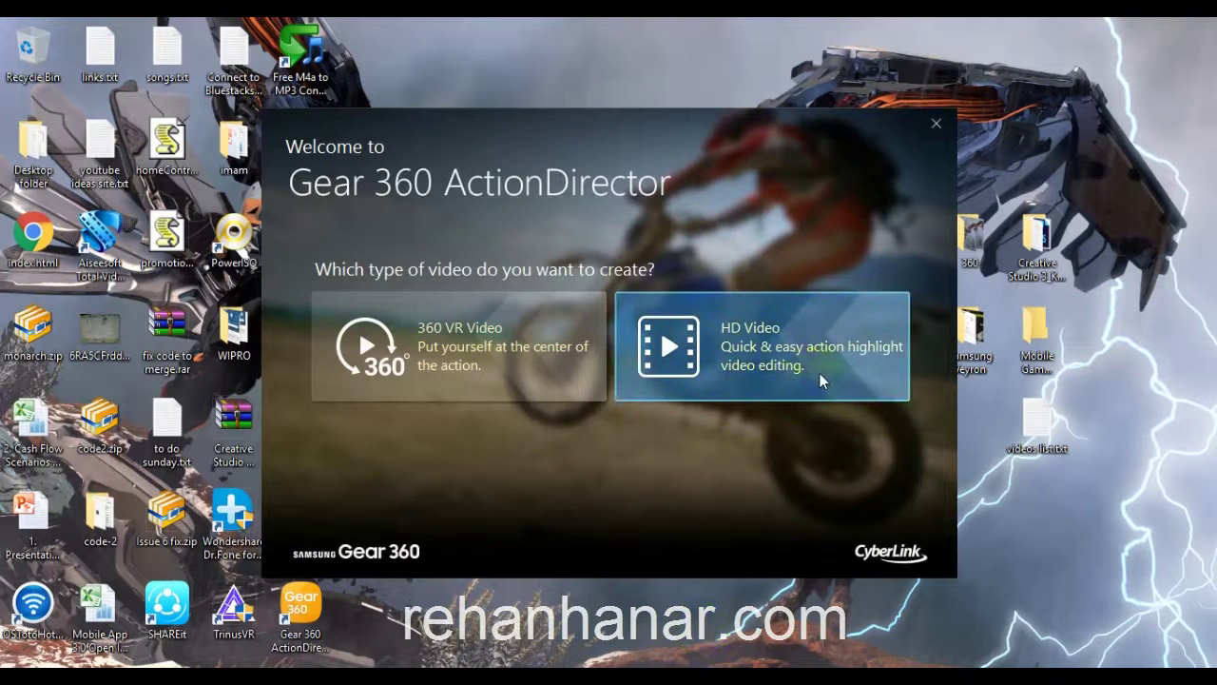
click(535, 500)
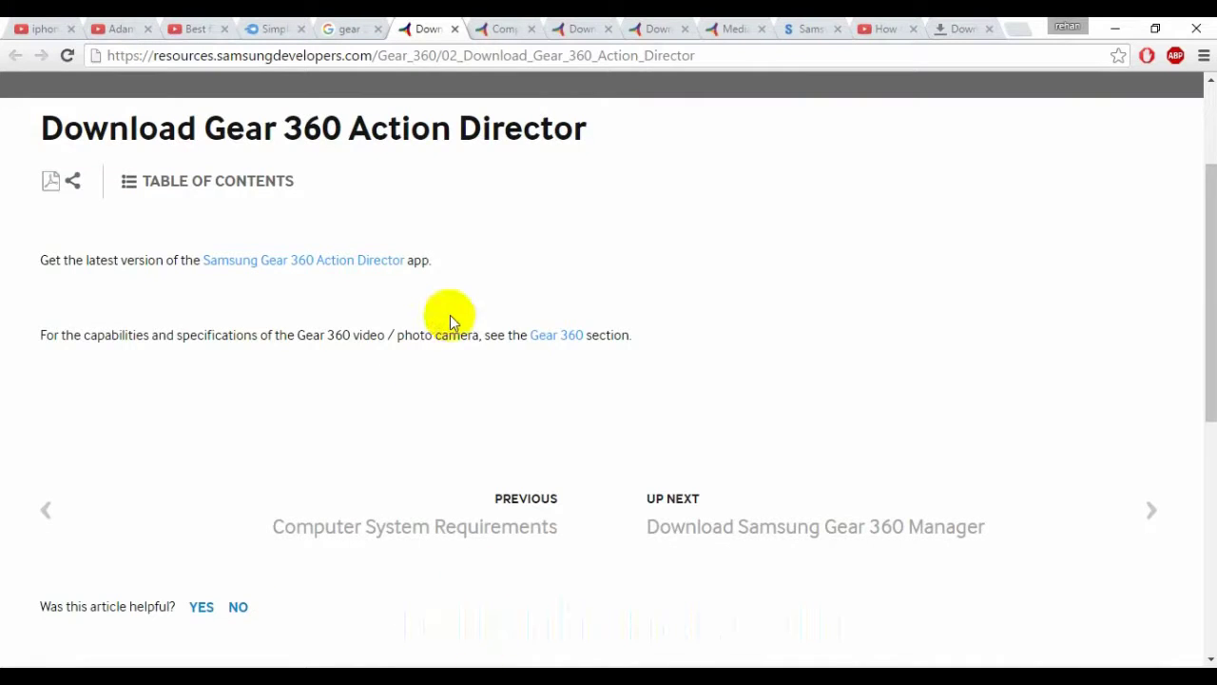
Open Computer System Requirements and highlight the 64-bit OS, graphics card and 1 GB VRAM lines
click(495, 26)
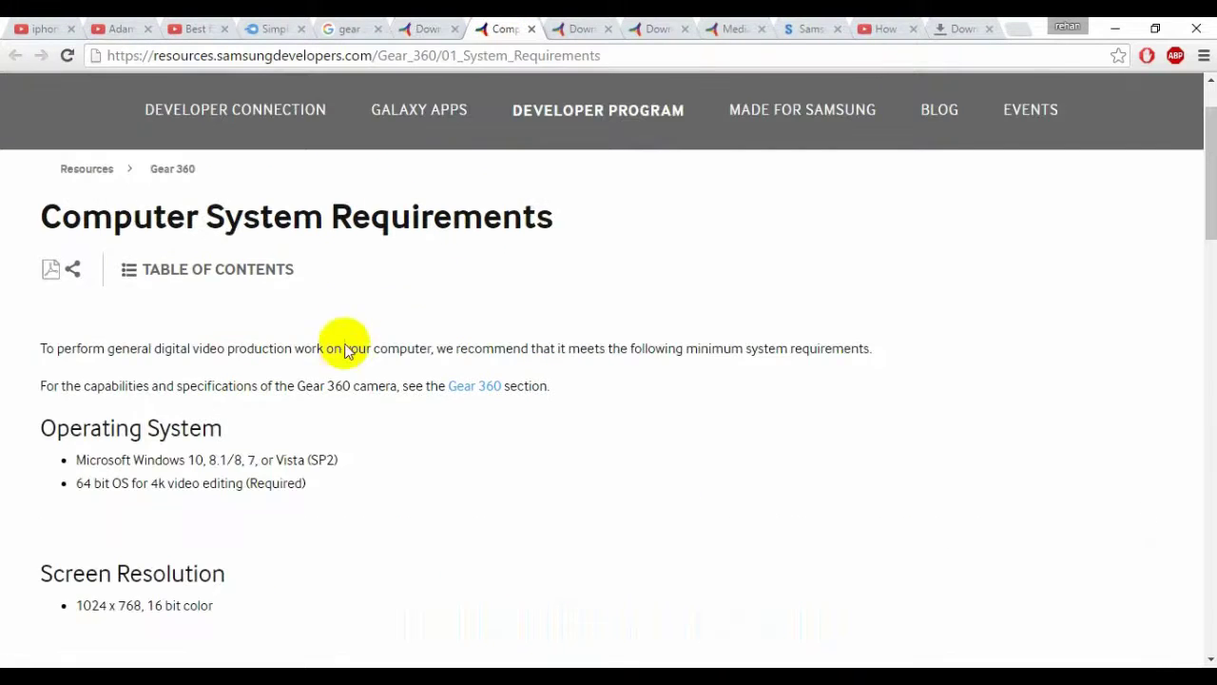
drag(206, 217, 228, 233)
scroll(483, 274, down, 3)
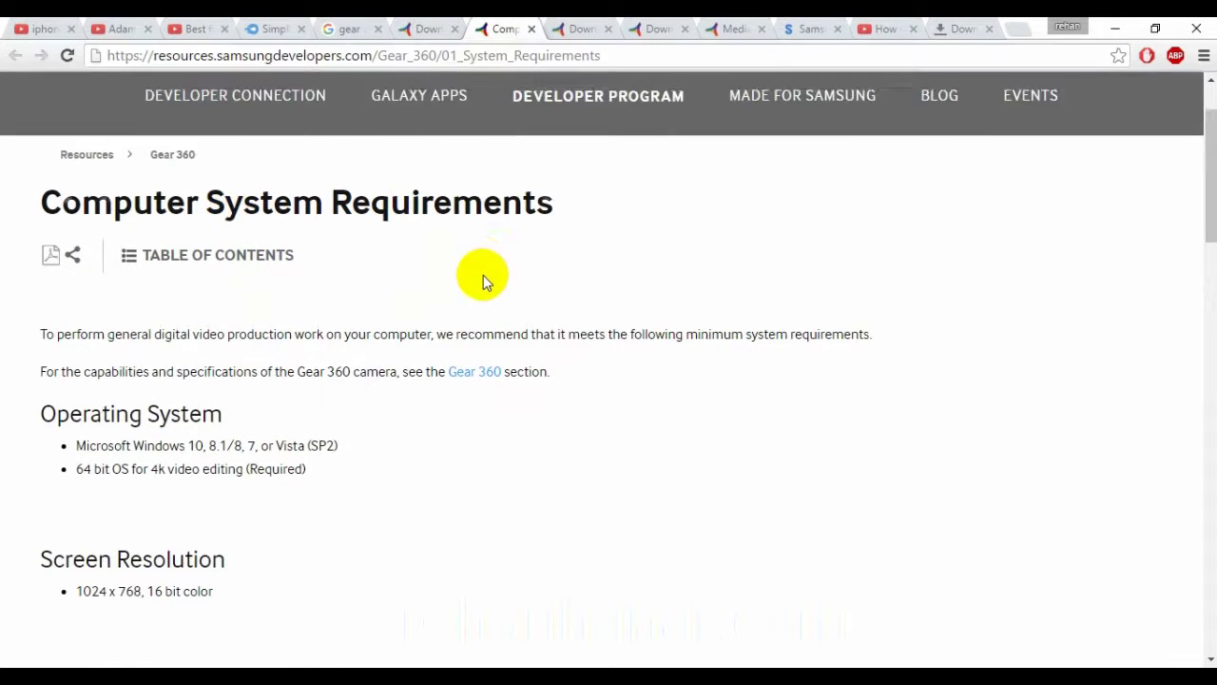
scroll(247, 272, up, 1)
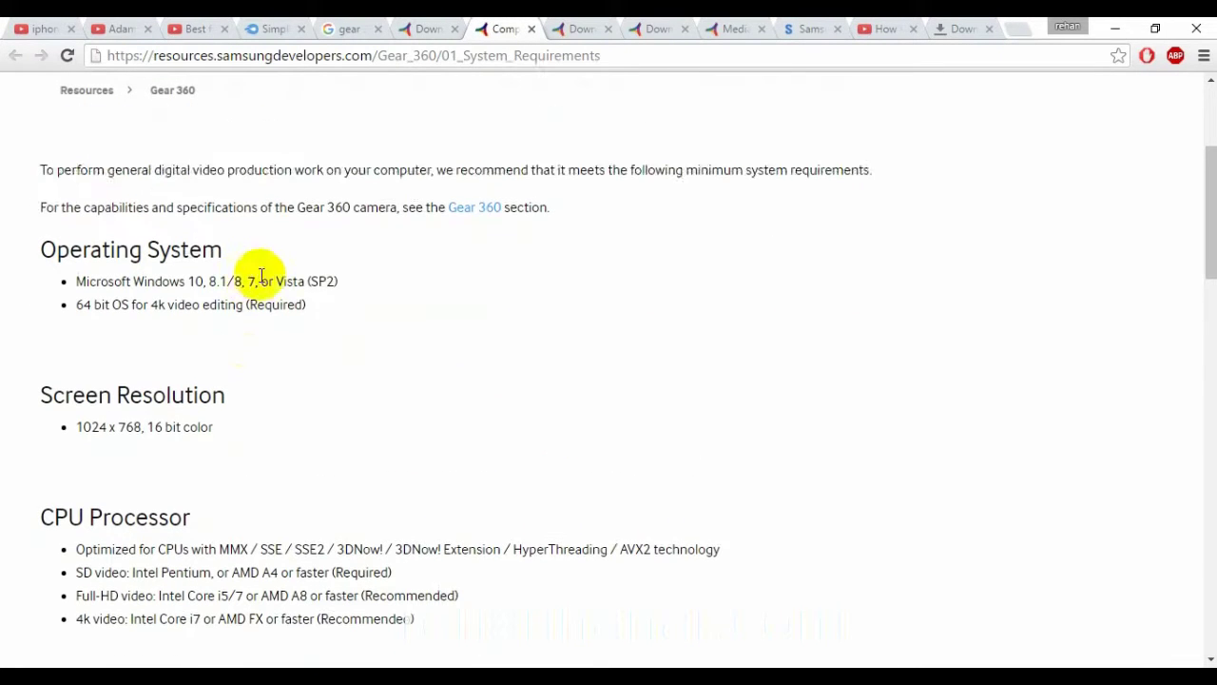
drag(341, 281, 80, 281)
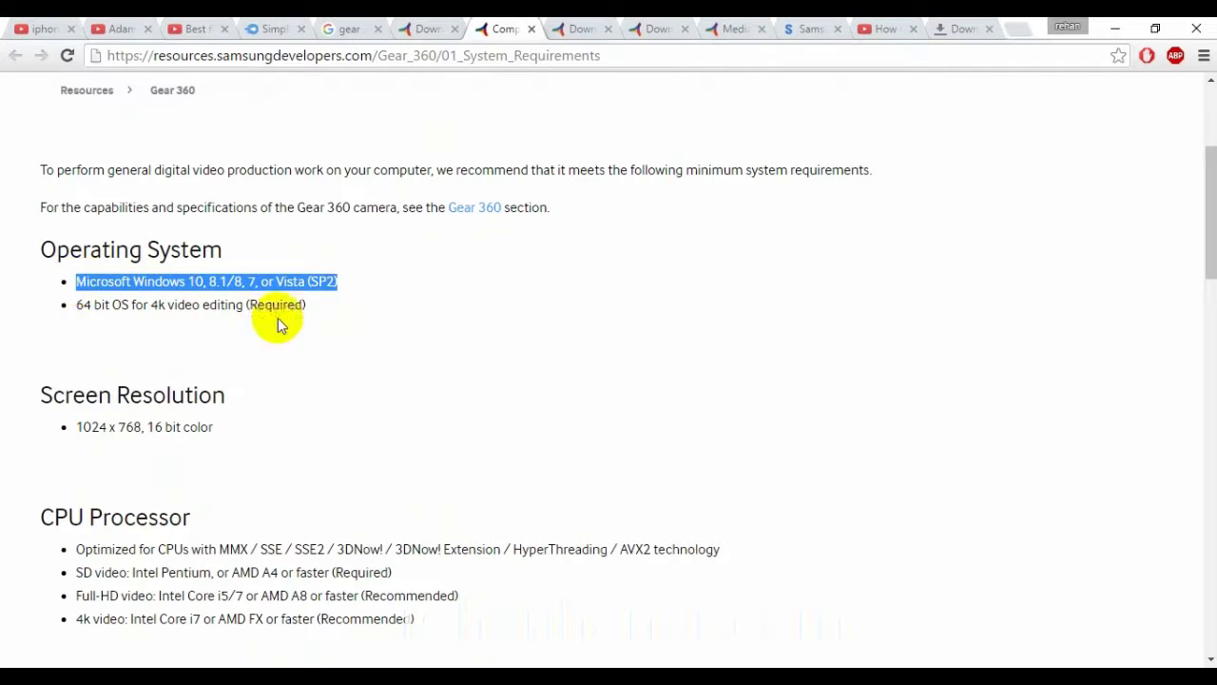
drag(340, 303, 80, 306)
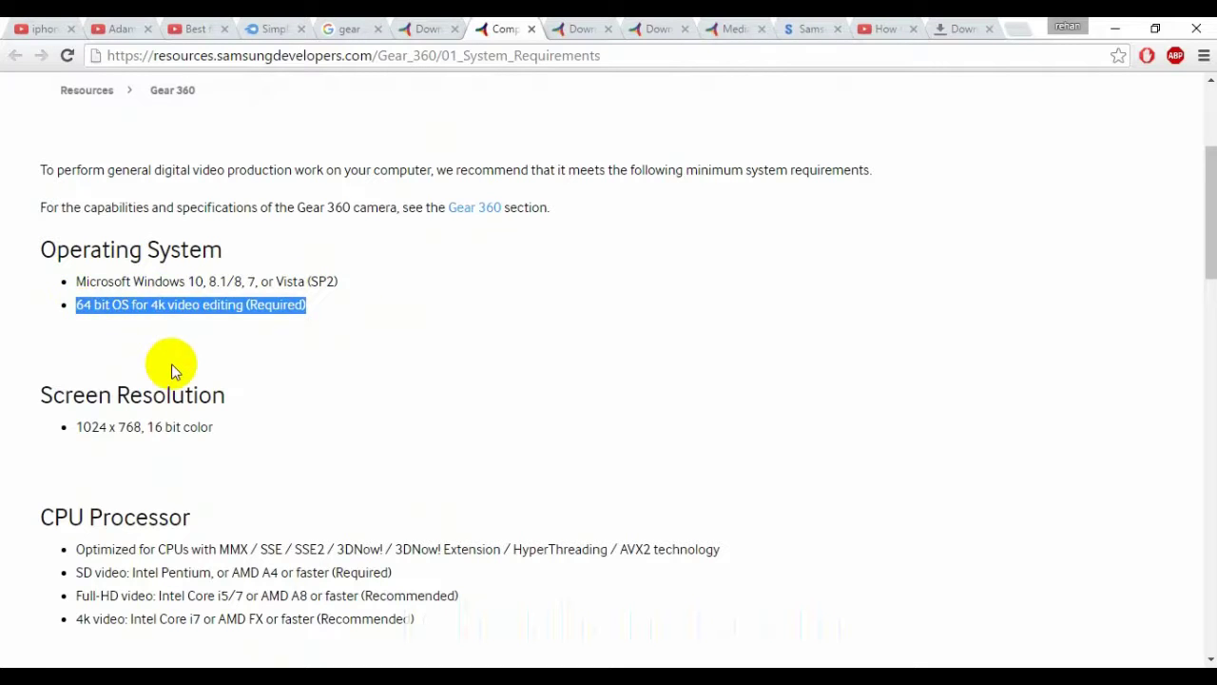
scroll(172, 362, down, 2)
drag(254, 249, 72, 251)
scroll(171, 380, down, 2)
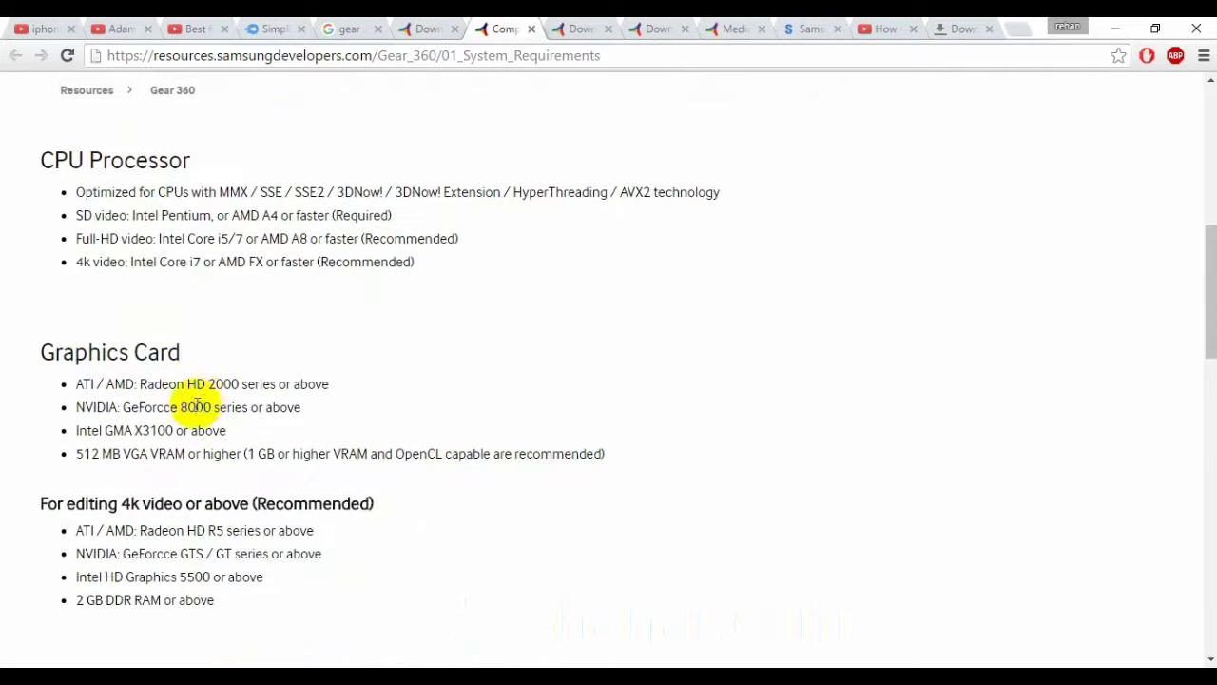
drag(594, 450, 90, 380)
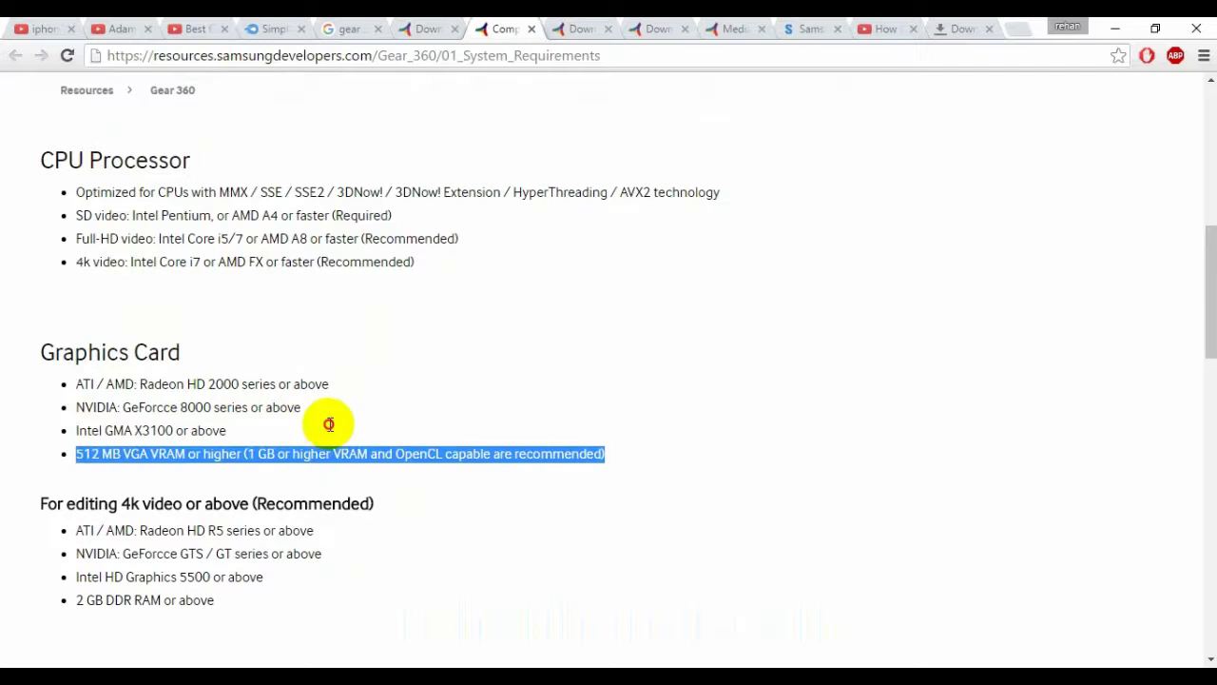
click(226, 453)
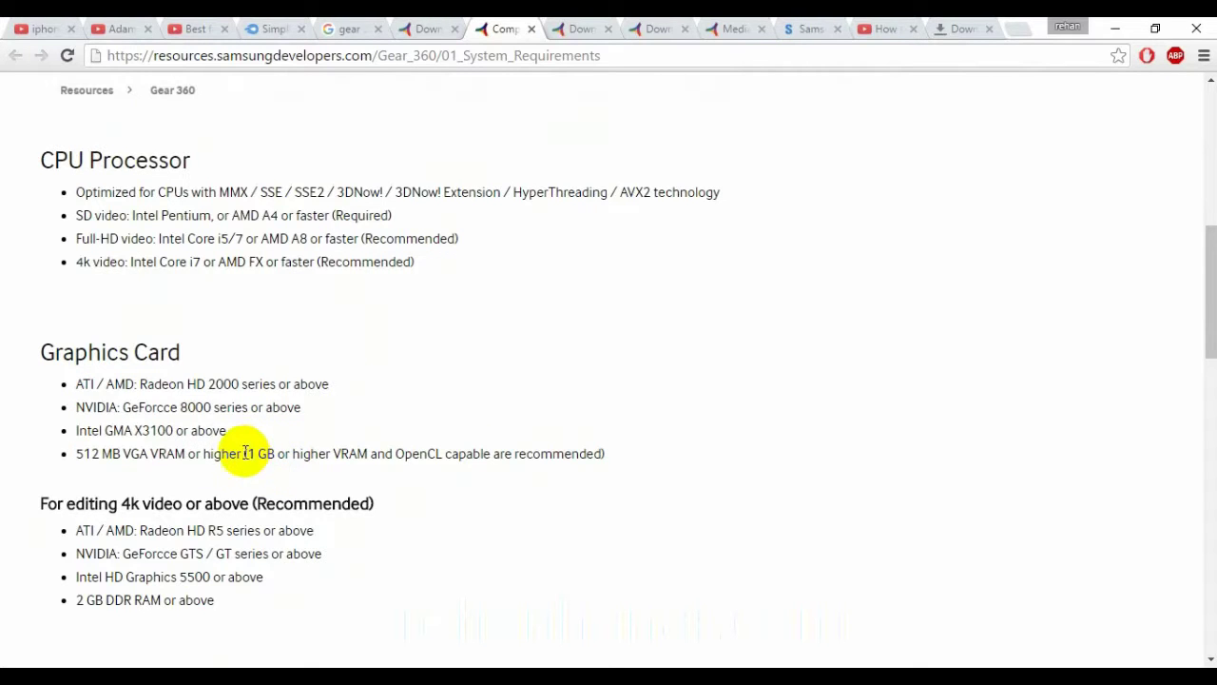
drag(244, 454, 387, 492)
Highlight the 2 GB installation space requirement and select the page address
scroll(387, 493, up, 3)
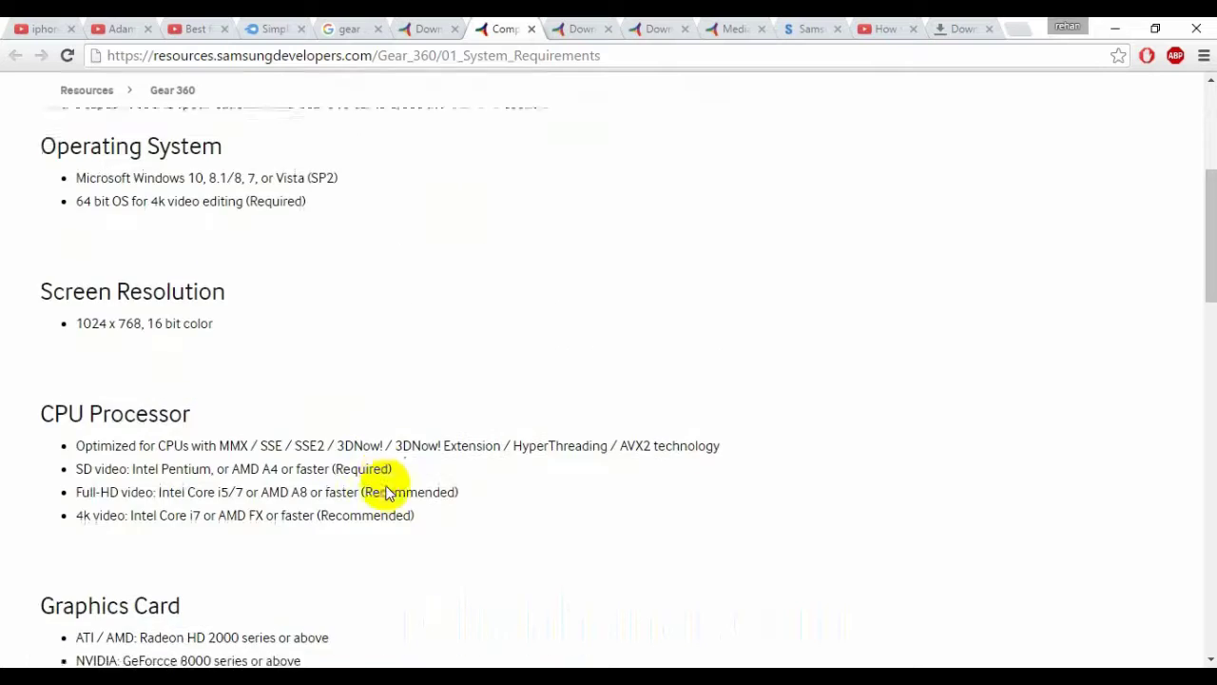
scroll(387, 493, down, 3)
scroll(387, 492, down, 1)
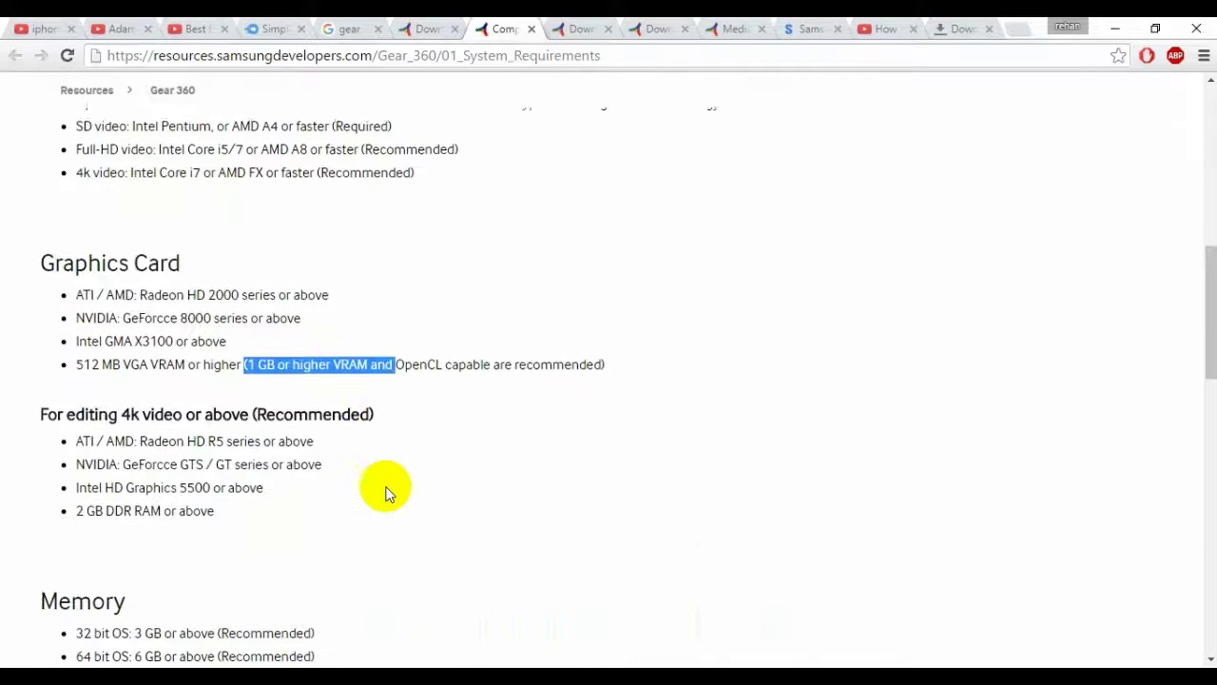
scroll(389, 492, down, 1)
drag(244, 435, 74, 422)
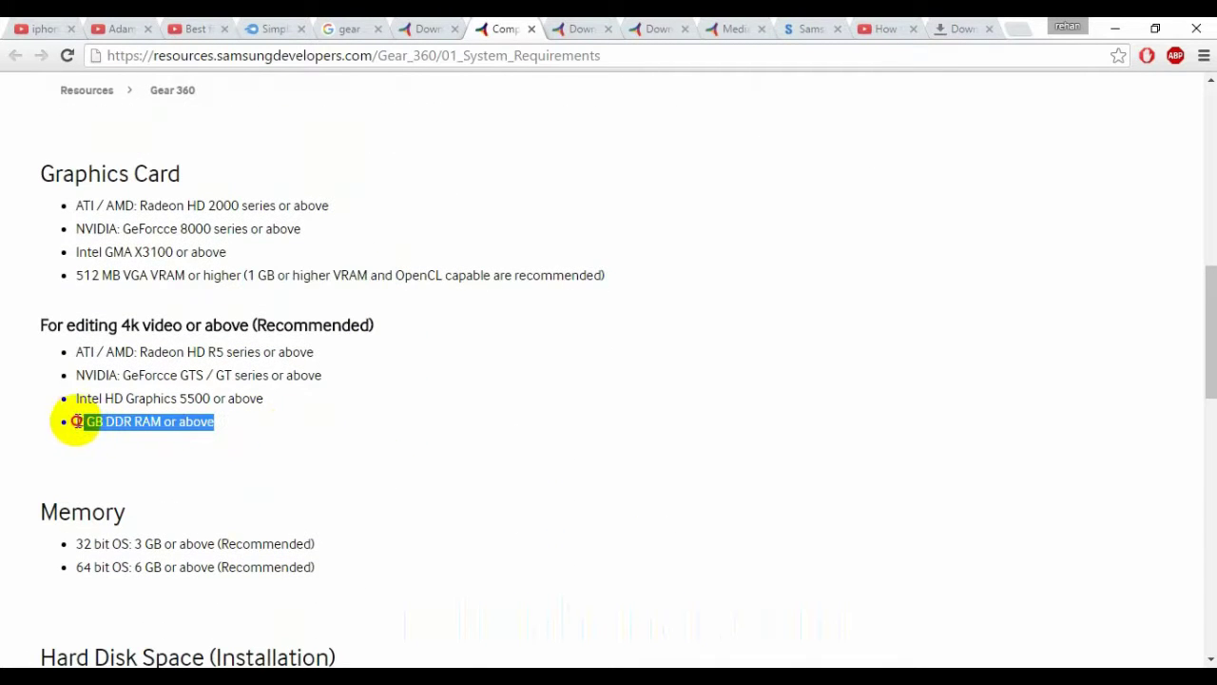
scroll(163, 443, down, 1)
scroll(143, 471, down, 2)
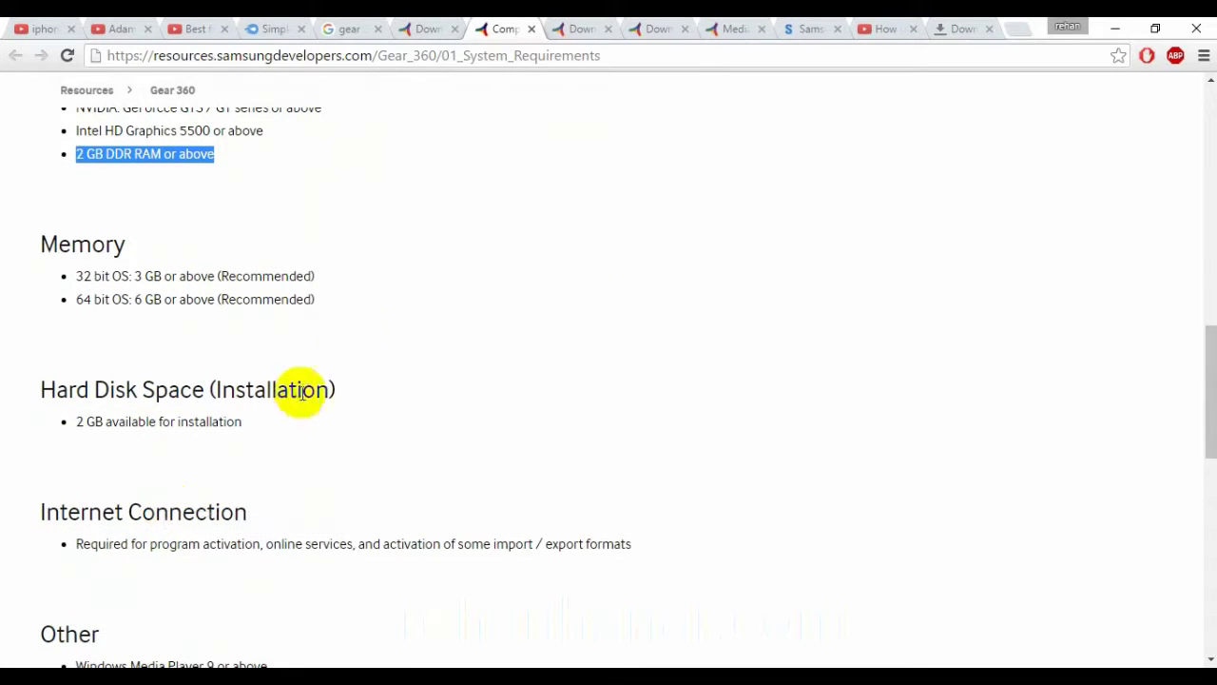
drag(255, 421, 67, 421)
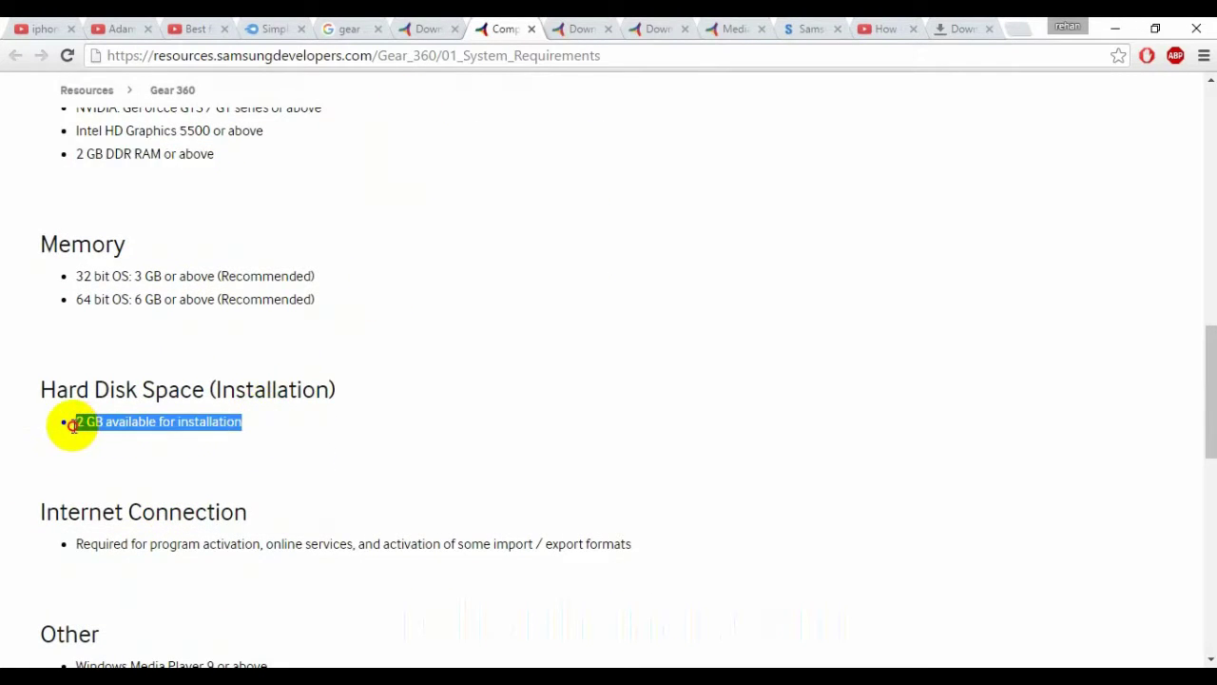
scroll(217, 551, down, 2)
scroll(218, 551, down, 3)
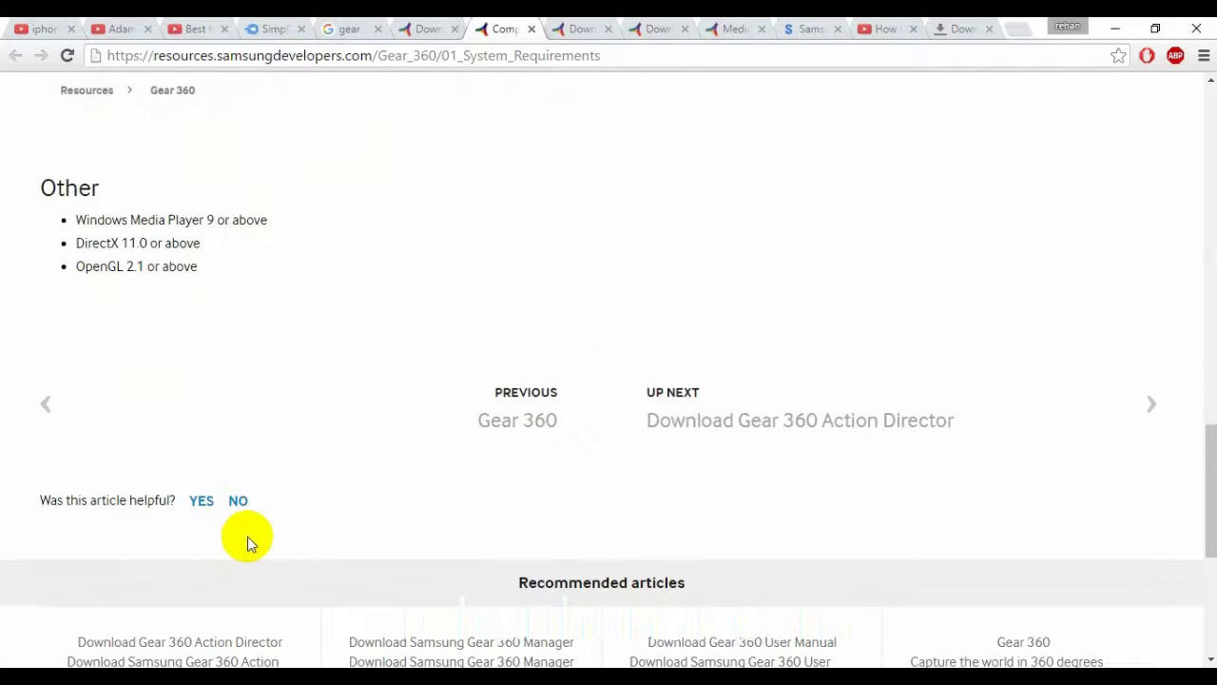
scroll(257, 540, up, 5)
scroll(272, 538, up, 4)
click(557, 55)
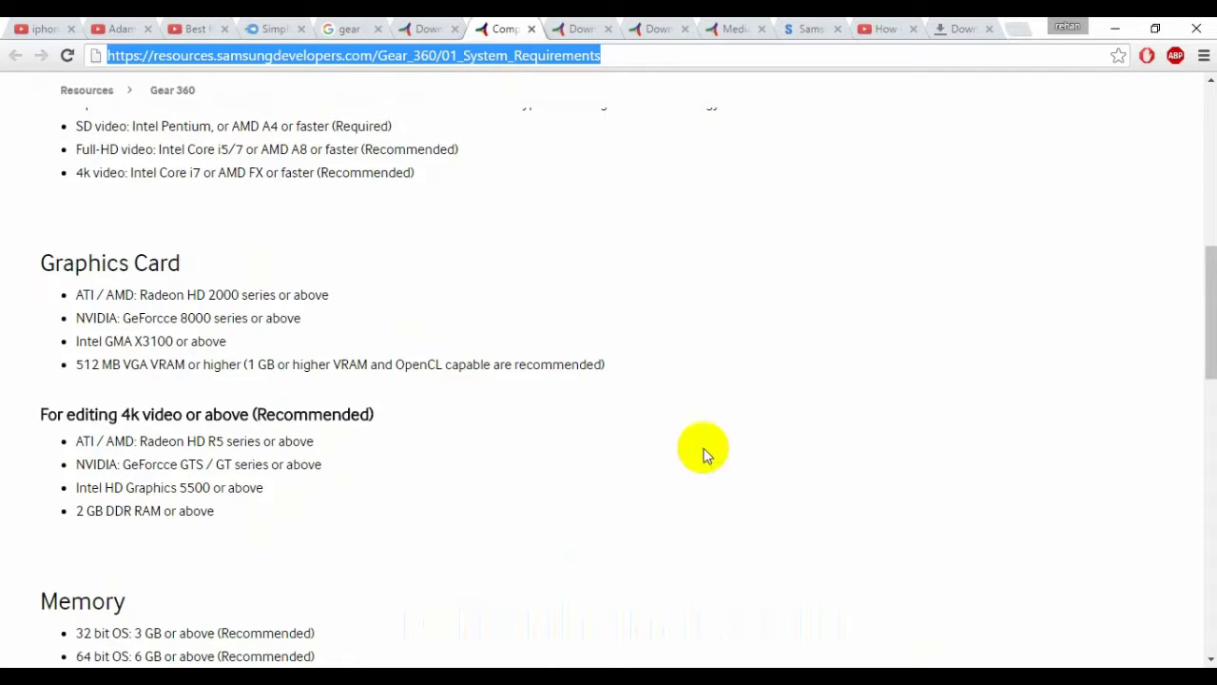
click(1115, 28)
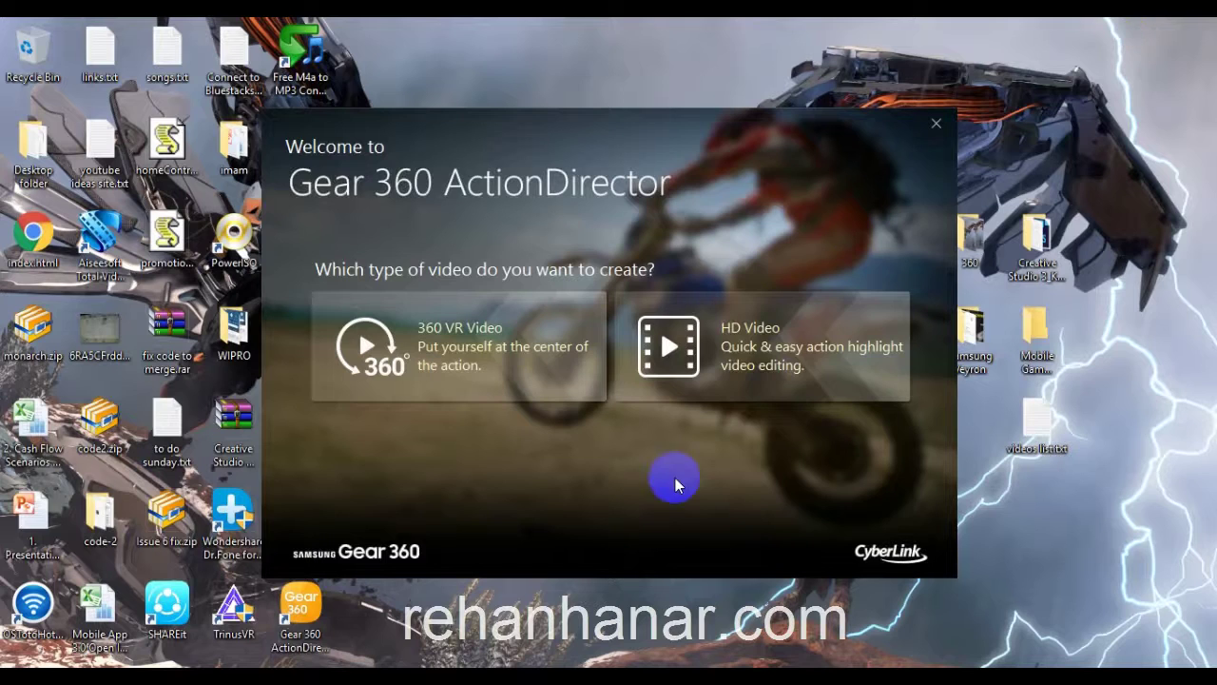